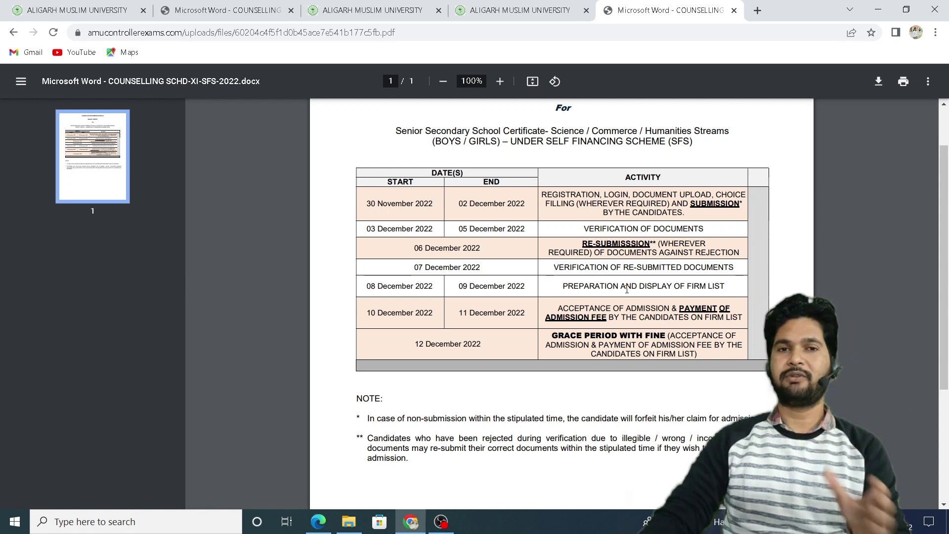
Review the 2022-23 counselling-cum-admission schedule for the SFS senior secondary streams, including its activity dates and resubmission notes.
{"action": "scroll", "coordinate": [445, 352], "scroll_direction": "up", "scroll_amount": 2}
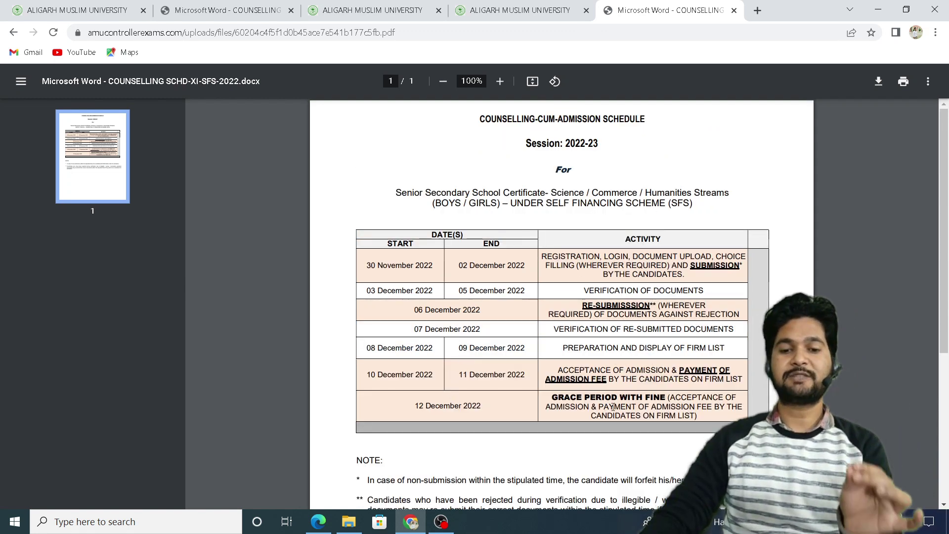
{"action": "scroll", "coordinate": [639, 410], "scroll_direction": "down", "scroll_amount": 2}
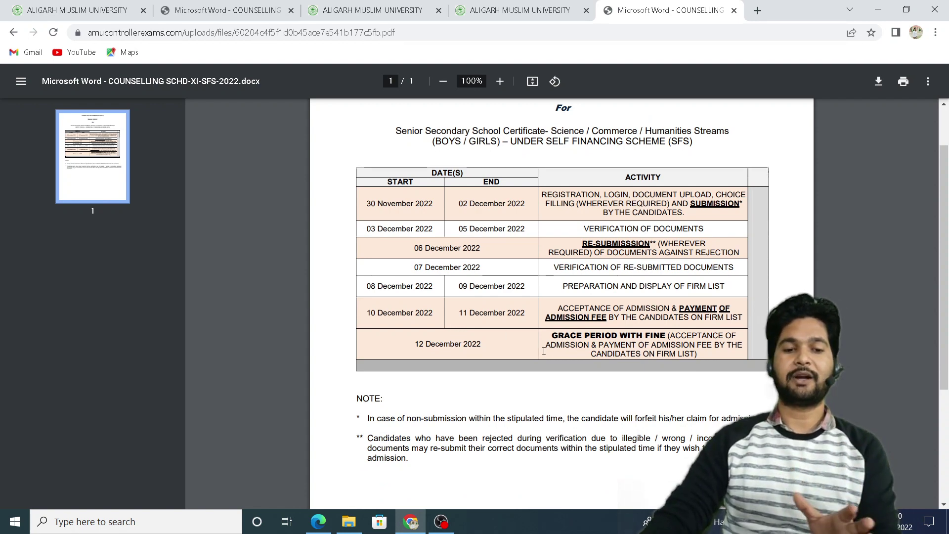
{"action": "scroll", "coordinate": [544, 351], "scroll_direction": "down", "scroll_amount": 2}
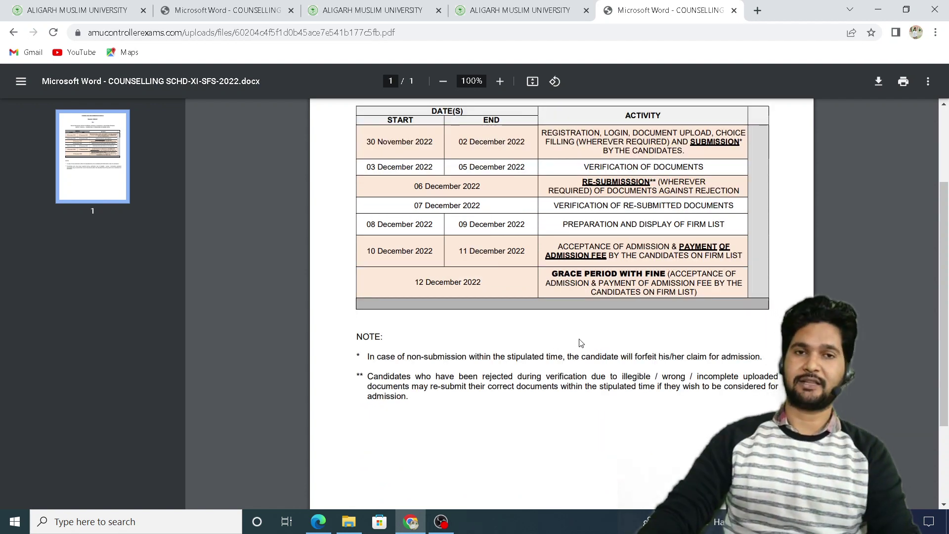
{"action": "scroll", "coordinate": [576, 338], "scroll_direction": "up", "scroll_amount": 3}
{"action": "scroll", "coordinate": [568, 329], "scroll_direction": "down", "scroll_amount": 2}
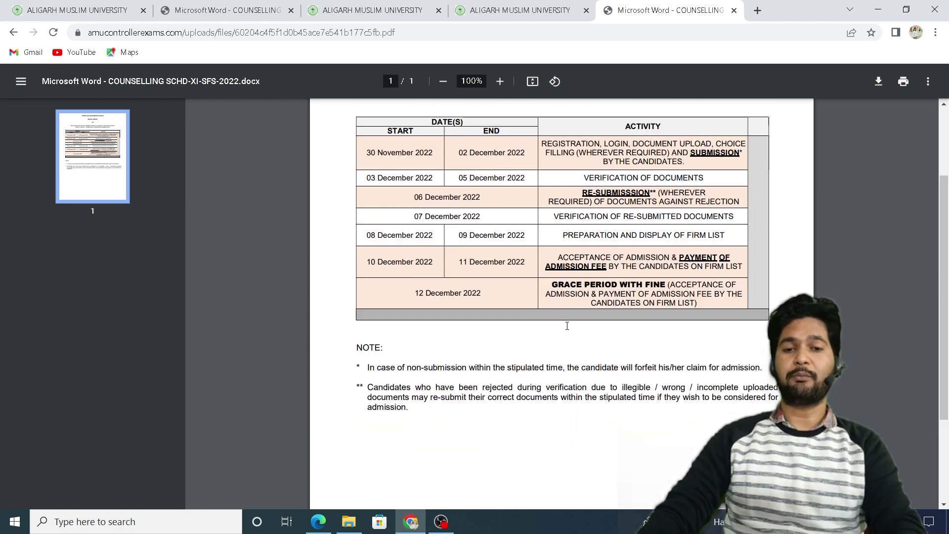
{"action": "scroll", "coordinate": [557, 314], "scroll_direction": "up", "scroll_amount": 4}
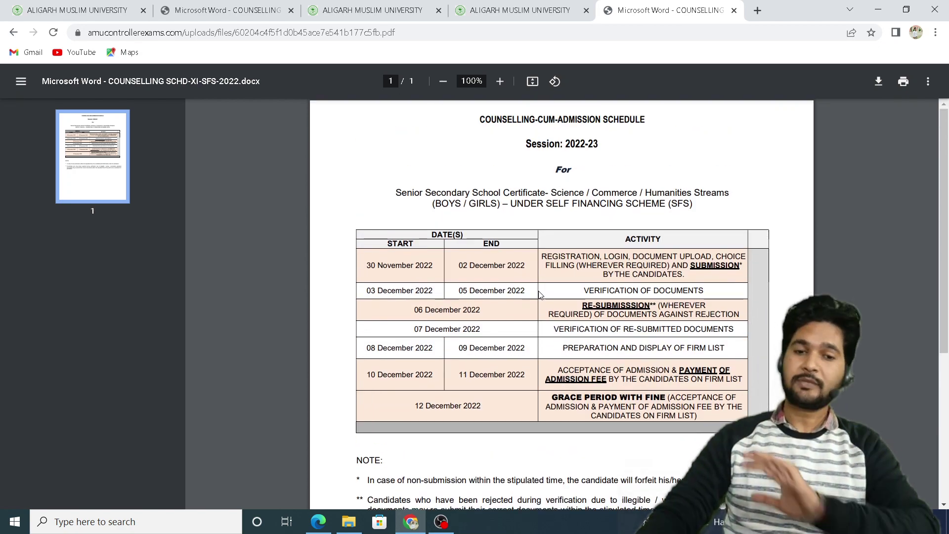
{"action": "scroll", "coordinate": [540, 295], "scroll_direction": "down", "scroll_amount": 2}
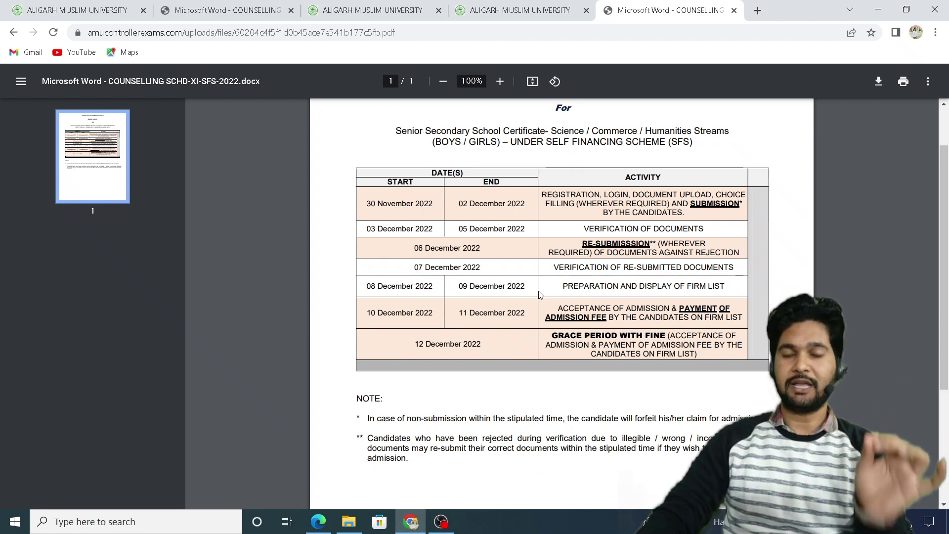
Open amucontrollerexams.com in a new tab and find the online counselling link among the Admissions links.
{"action": "left_click", "coordinate": [532, 9]}
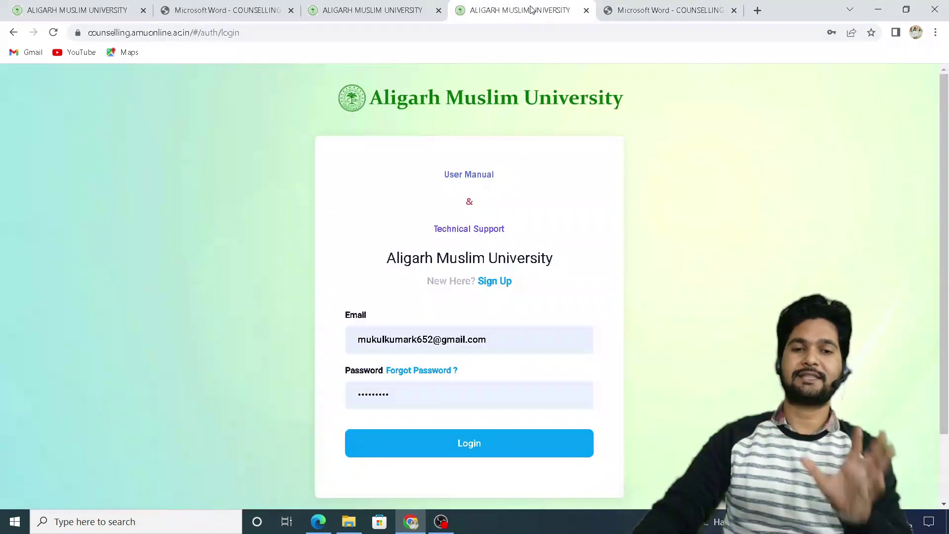
{"action": "left_click", "coordinate": [758, 11]}
{"action": "type", "text": "a"}
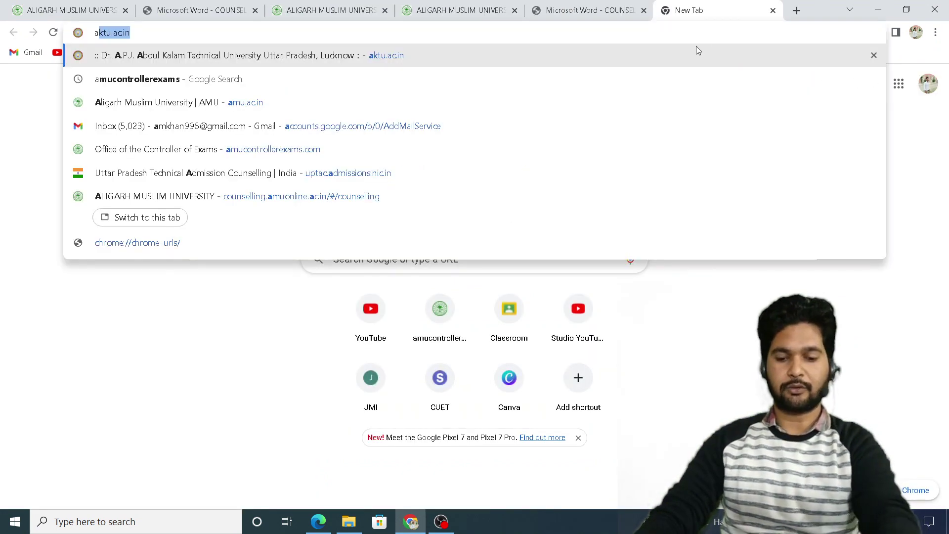
{"action": "left_click", "coordinate": [462, 324]}
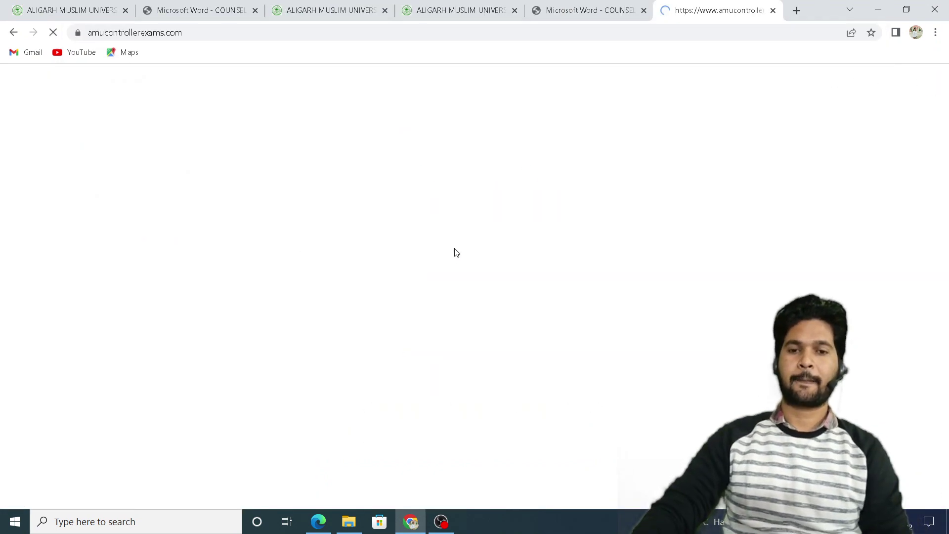
{"action": "scroll", "coordinate": [522, 212], "scroll_direction": "down", "scroll_amount": 5}
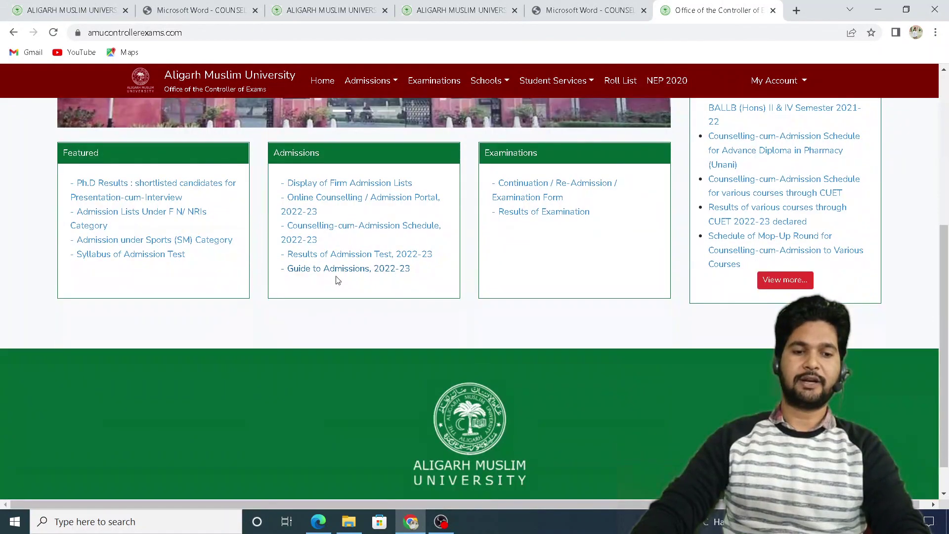
{"action": "scroll", "coordinate": [298, 214], "scroll_direction": "down", "scroll_amount": 1}
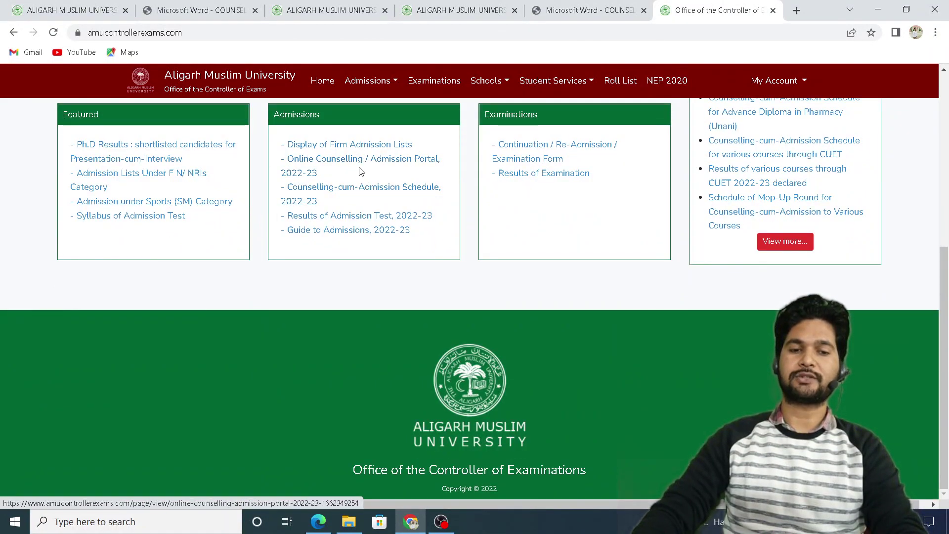
{"action": "scroll", "coordinate": [325, 170], "scroll_direction": "up", "scroll_amount": 1}
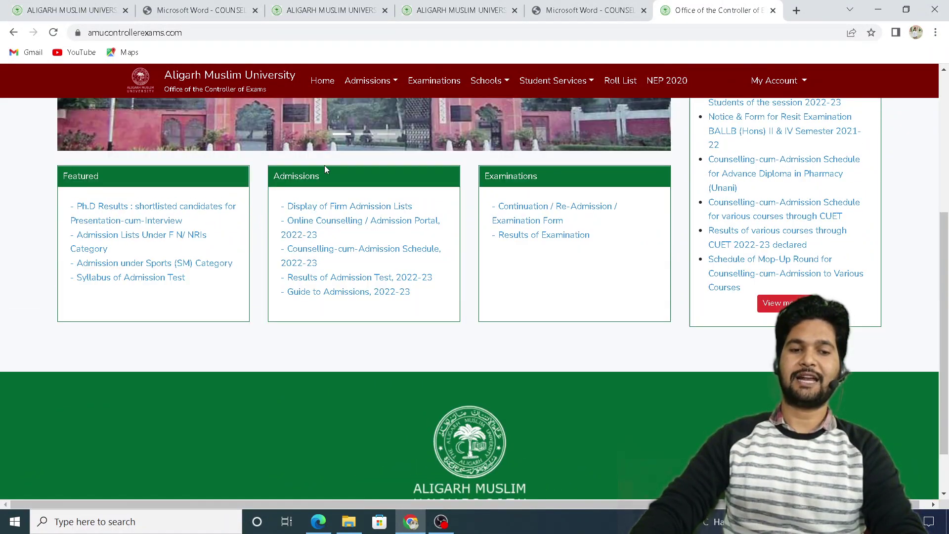
Go to the online counselling portal's login page and open the sign-up registration form for new candidates.
{"action": "left_click", "coordinate": [308, 227]}
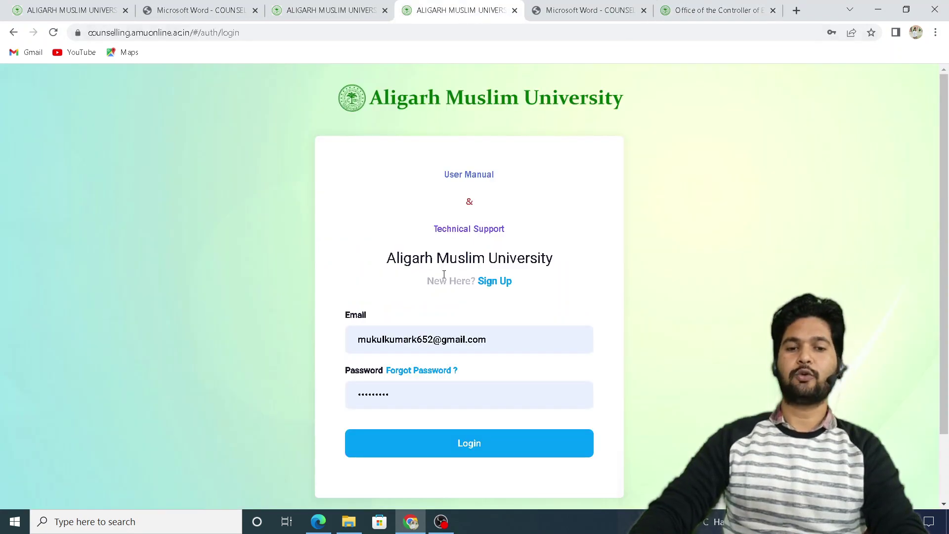
{"action": "scroll", "coordinate": [435, 281], "scroll_direction": "down", "scroll_amount": 2}
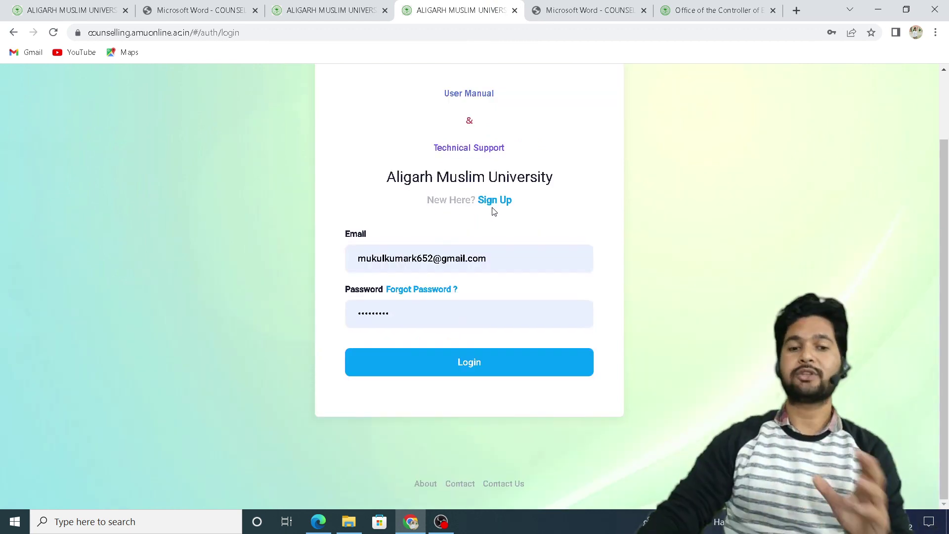
{"action": "scroll", "coordinate": [494, 212], "scroll_direction": "up", "scroll_amount": 1}
{"action": "scroll", "coordinate": [494, 211], "scroll_direction": "down", "scroll_amount": 1}
{"action": "scroll", "coordinate": [494, 211], "scroll_direction": "up", "scroll_amount": 1}
{"action": "scroll", "coordinate": [494, 217], "scroll_direction": "down", "scroll_amount": 1}
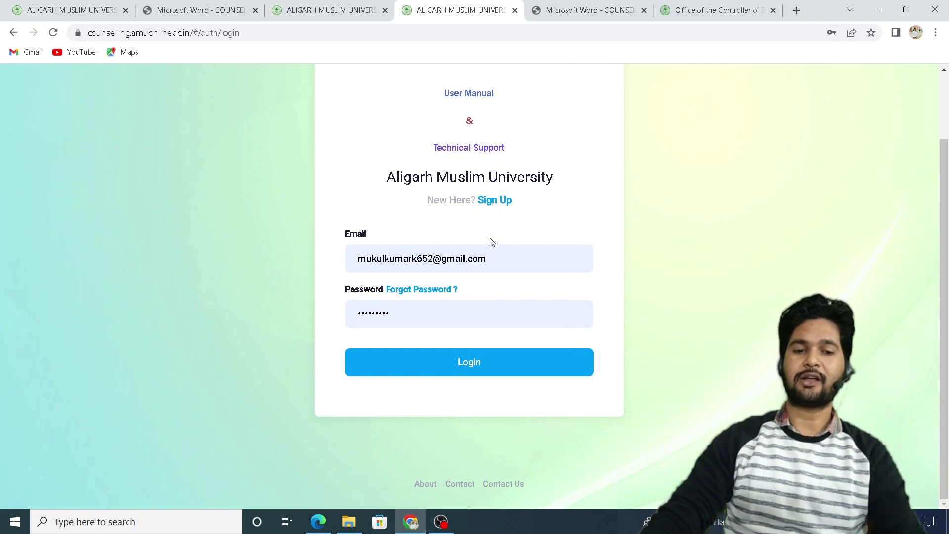
{"action": "scroll", "coordinate": [487, 254], "scroll_direction": "up", "scroll_amount": 2}
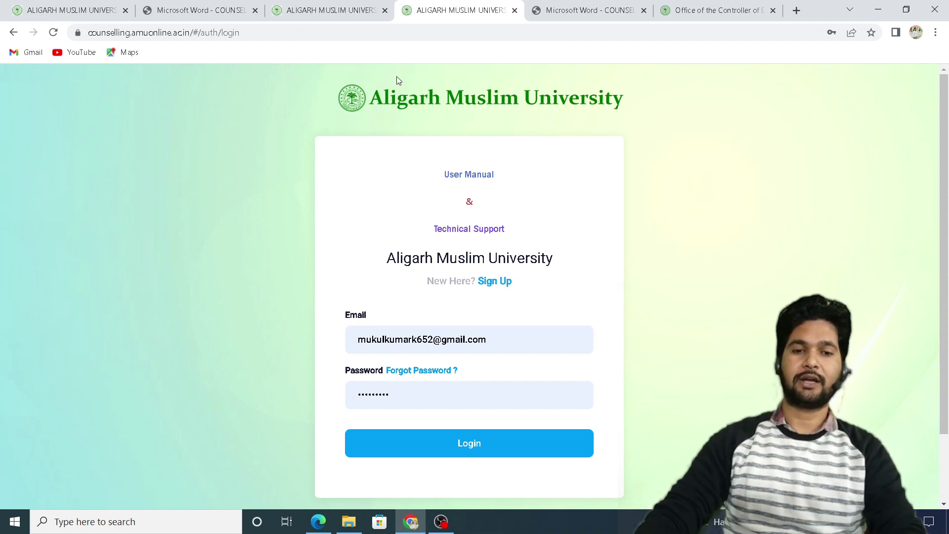
{"action": "left_click", "coordinate": [495, 281]}
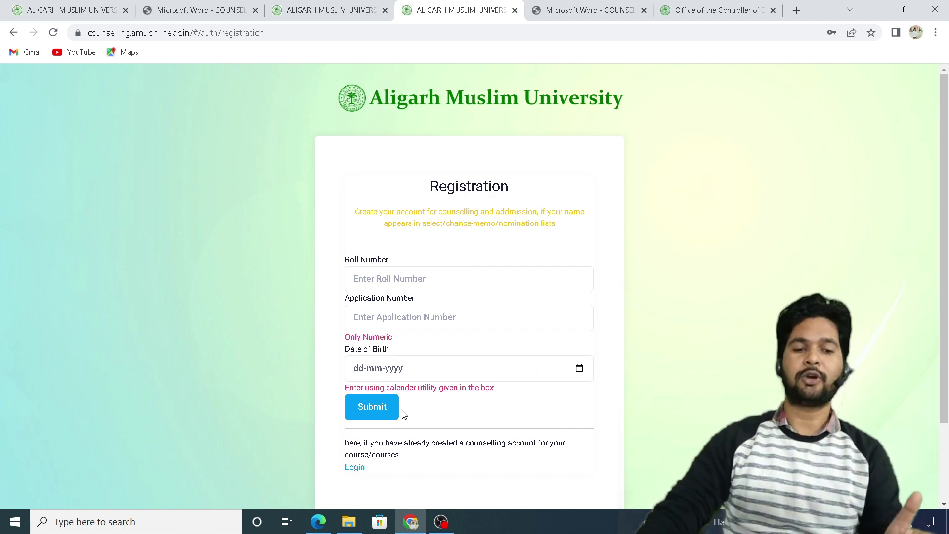
Return from the registration form to the login page, and show the Uploads section of the logged-in counselling account.
{"action": "left_click", "coordinate": [312, 4]}
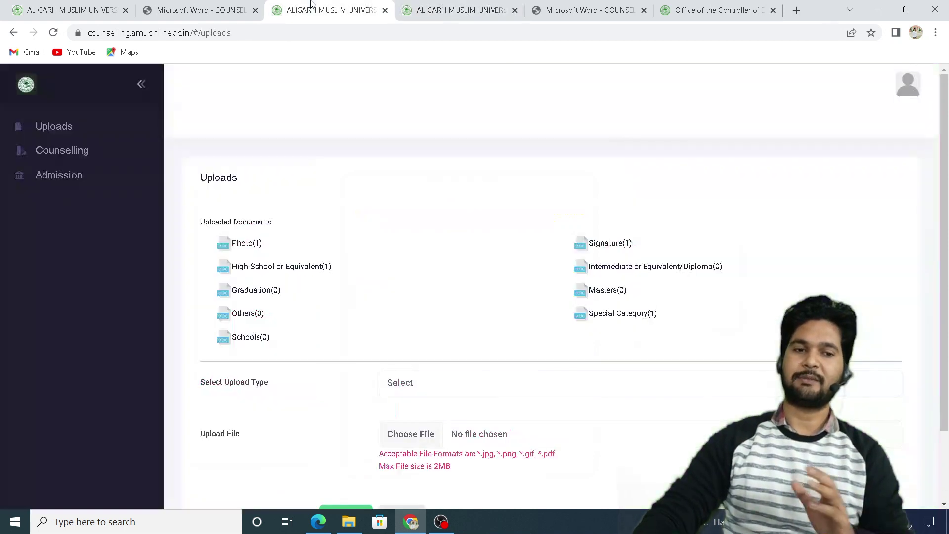
{"action": "left_click", "coordinate": [455, 6]}
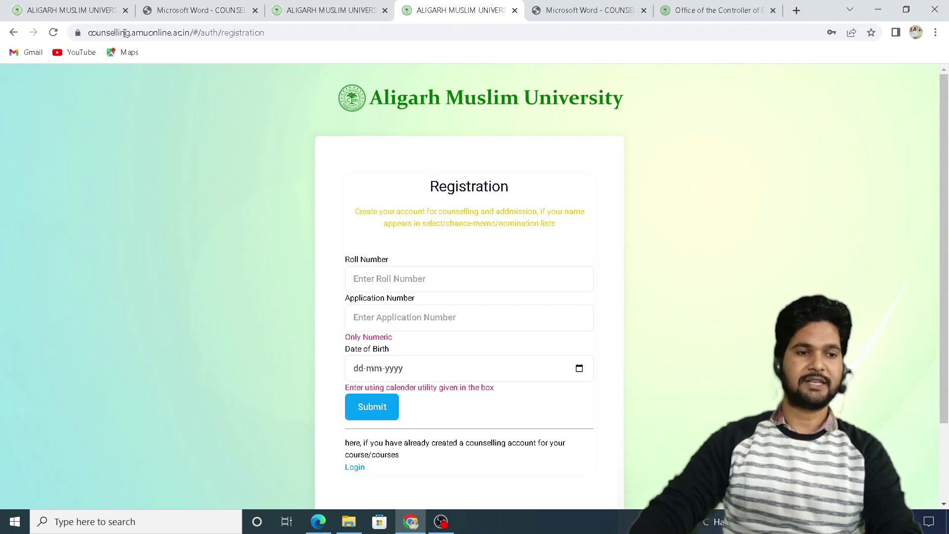
{"action": "left_click", "coordinate": [14, 32]}
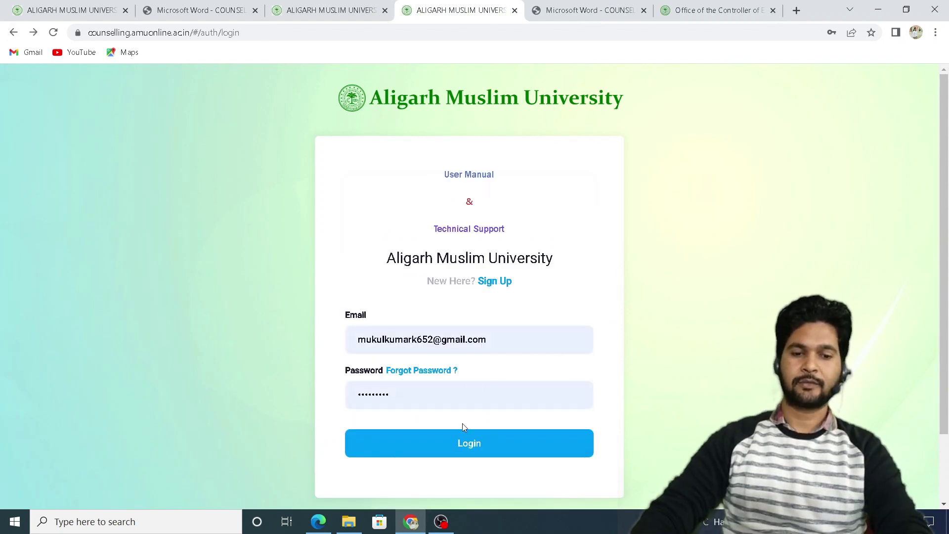
{"action": "left_click", "coordinate": [347, 4]}
{"action": "scroll", "coordinate": [381, 162], "scroll_direction": "down", "scroll_amount": 2}
{"action": "scroll", "coordinate": [38, 125], "scroll_direction": "up", "scroll_amount": 2}
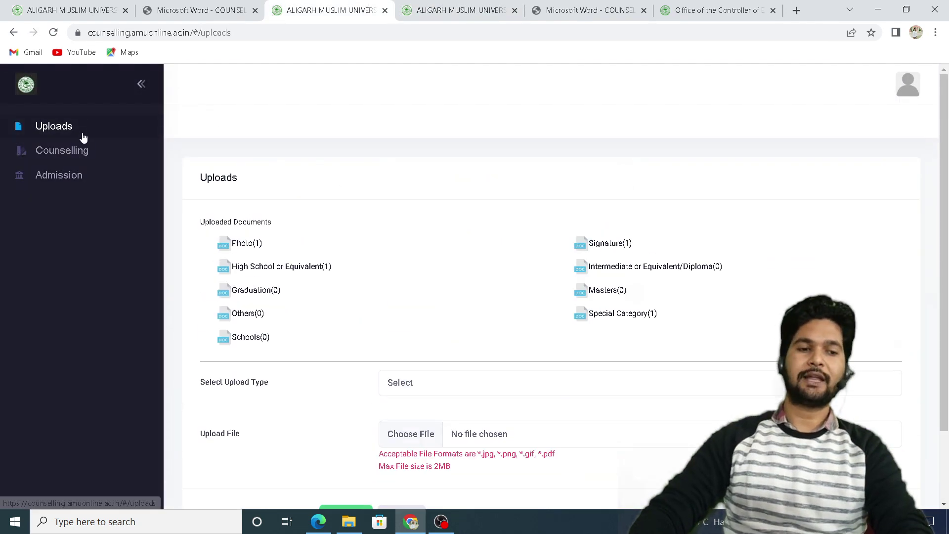
{"action": "left_click", "coordinate": [83, 138]}
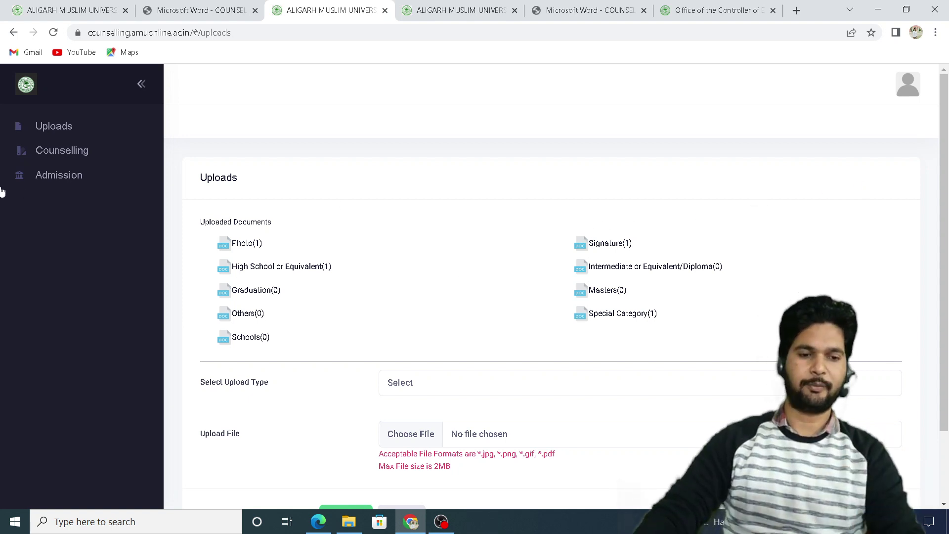
Open the Photo entry under Uploaded Documents to view its file, and close it again.
{"action": "scroll", "coordinate": [568, 288], "scroll_direction": "down", "scroll_amount": 2}
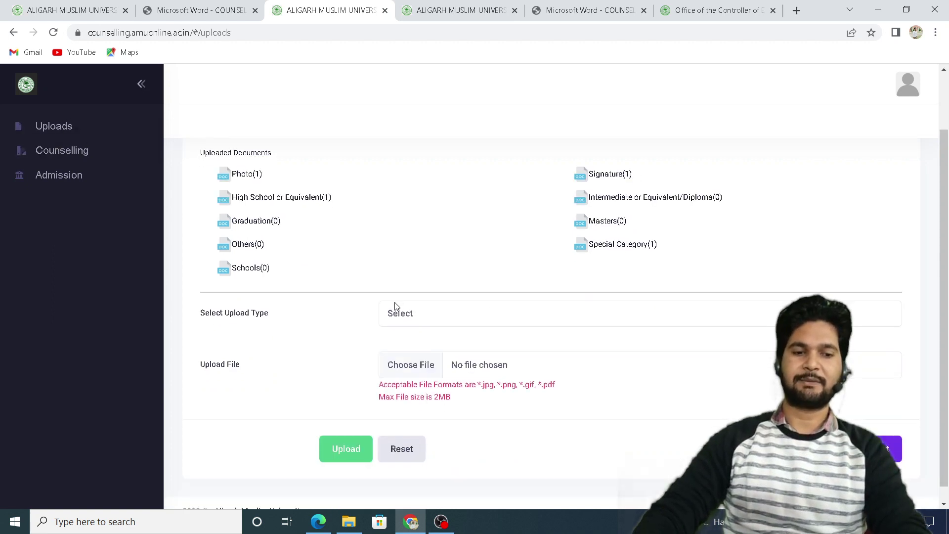
{"action": "left_click", "coordinate": [238, 160]}
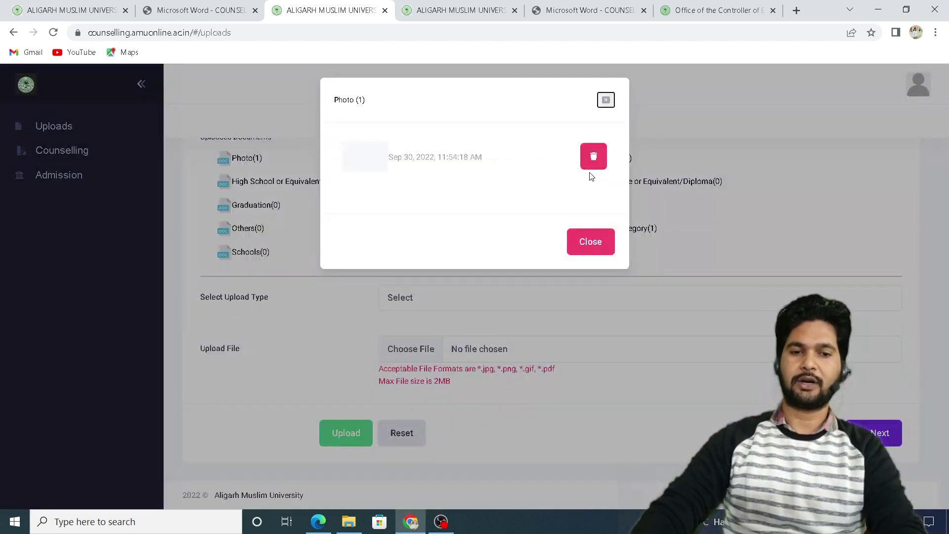
{"action": "left_click", "coordinate": [606, 100]}
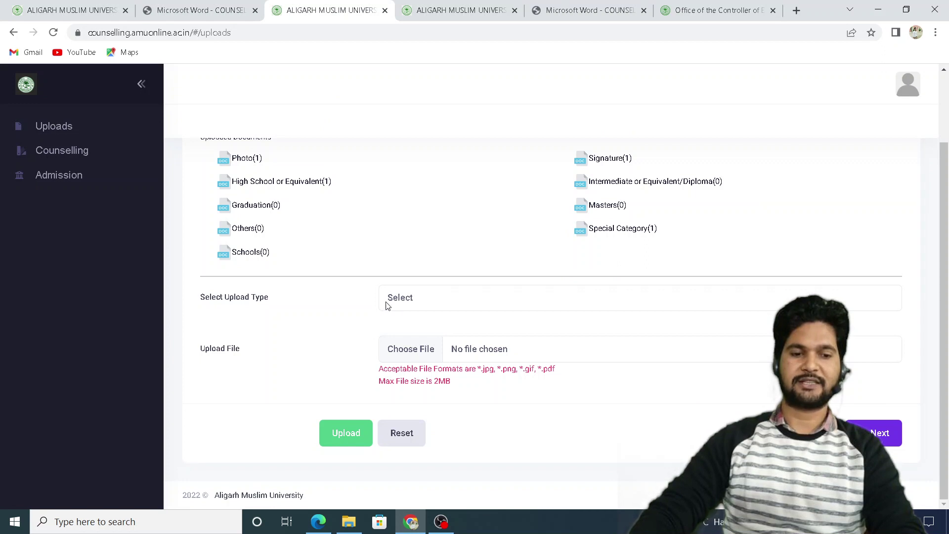
Set the upload type to Photo and look through the other available document types.
{"action": "left_click", "coordinate": [405, 303]}
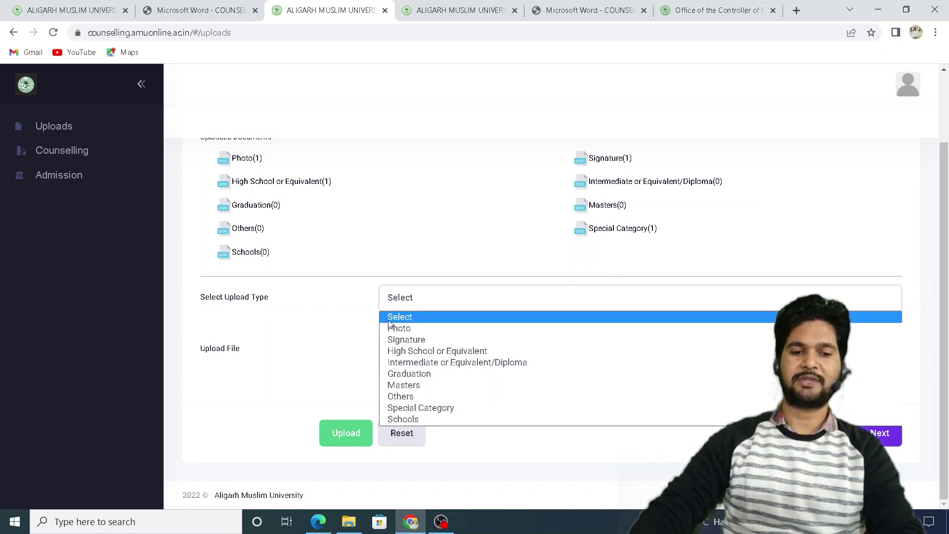
{"action": "left_click", "coordinate": [408, 329]}
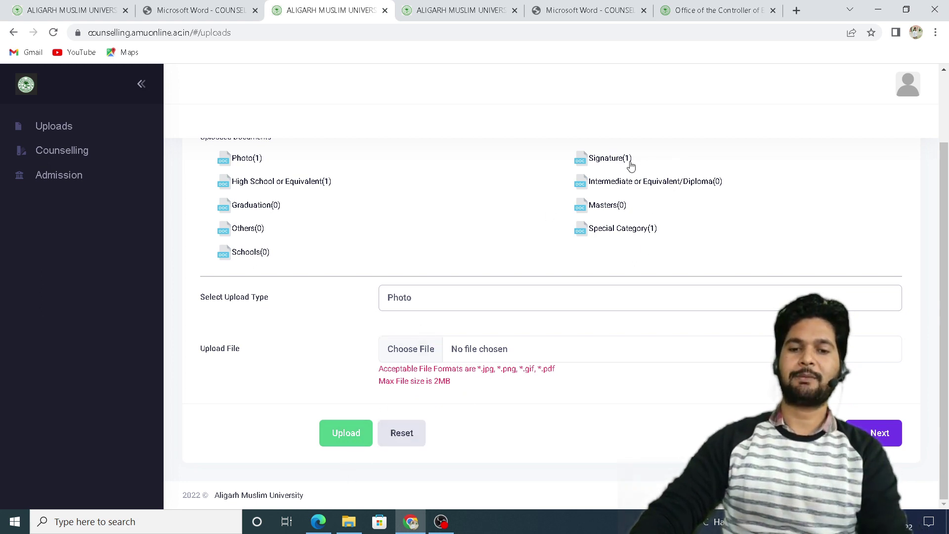
{"action": "left_click", "coordinate": [433, 297]}
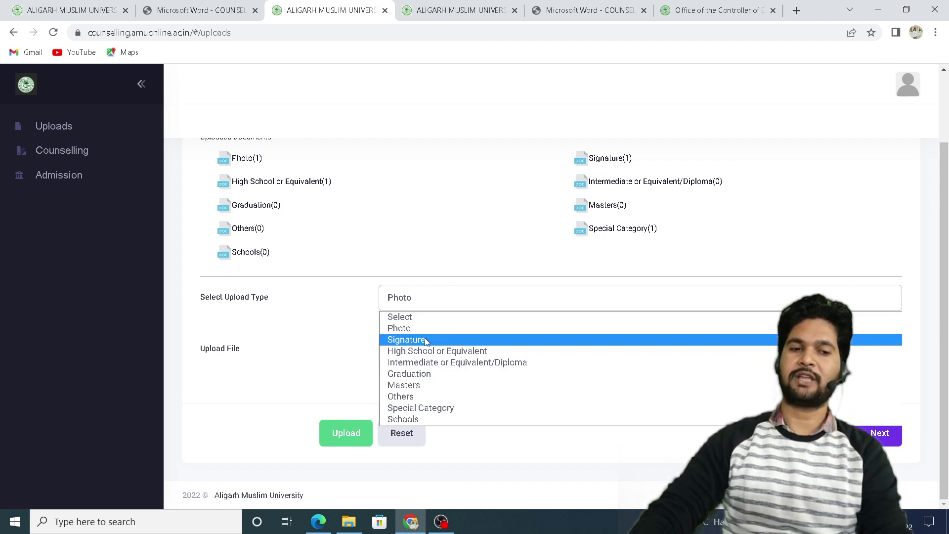
{"action": "scroll", "coordinate": [346, 247], "scroll_direction": "up", "scroll_amount": 2}
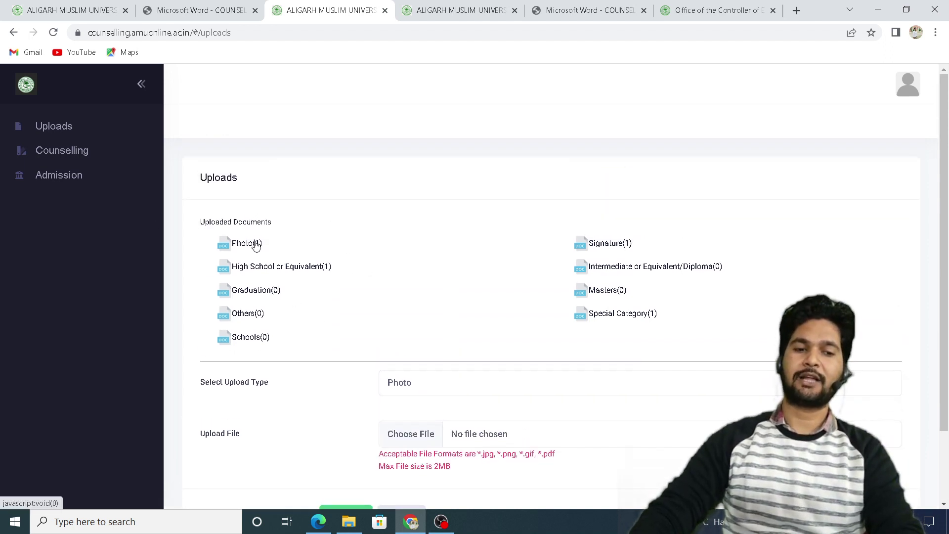
Check the uploaded photo, signature and High School Marksheet one after another, closing each preview.
{"action": "left_click", "coordinate": [255, 245]}
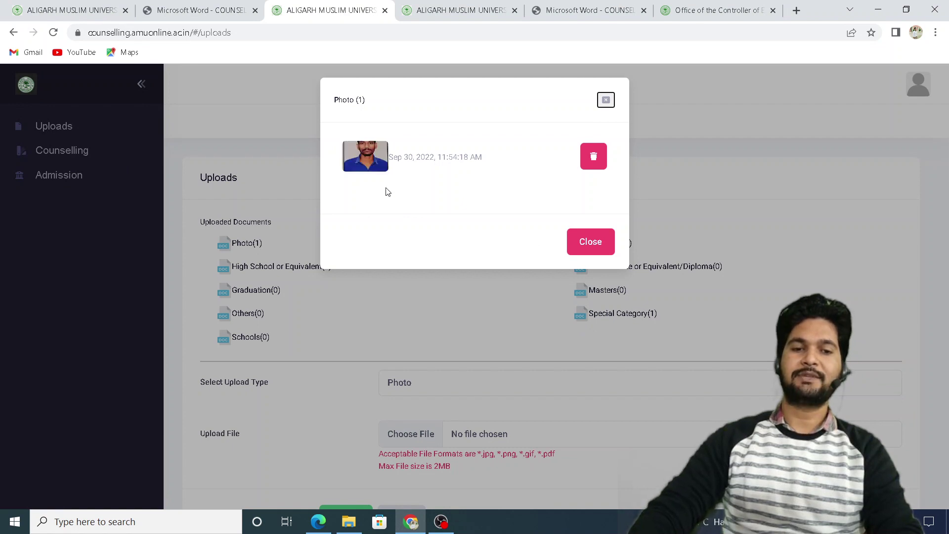
{"action": "left_click", "coordinate": [606, 100]}
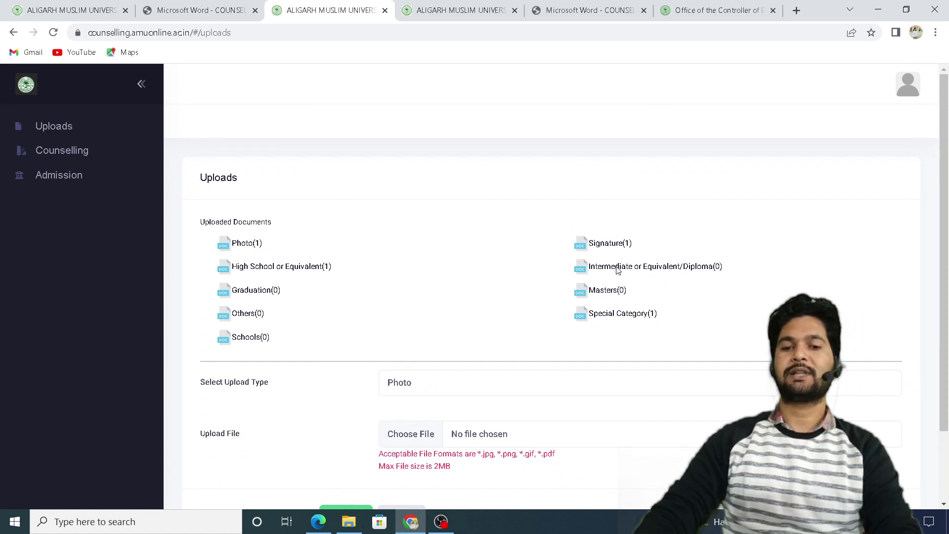
{"action": "left_click", "coordinate": [610, 244]}
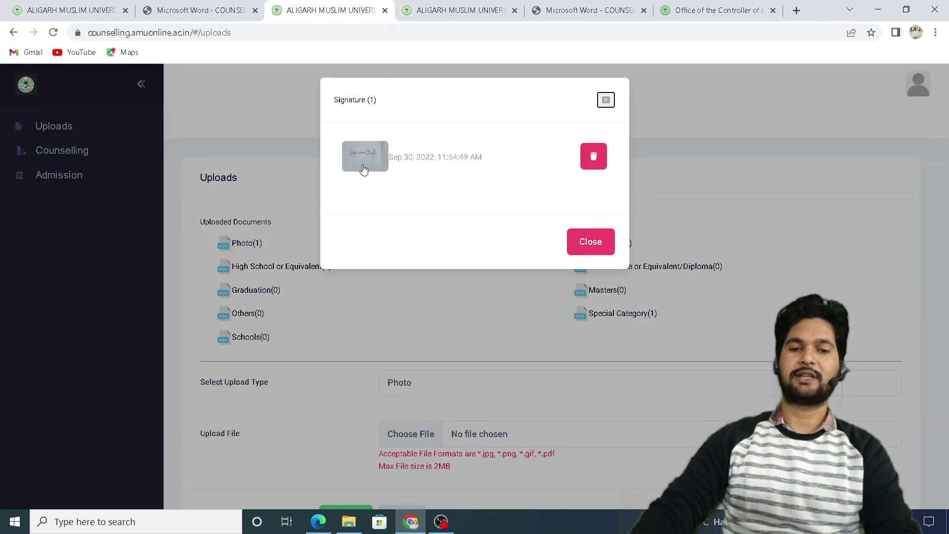
{"action": "left_click", "coordinate": [613, 101]}
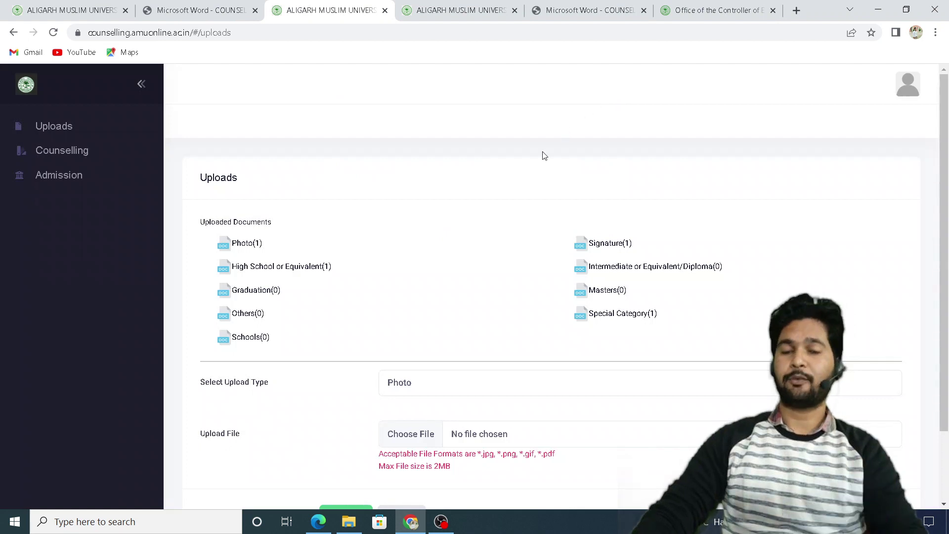
{"action": "left_click", "coordinate": [305, 266]}
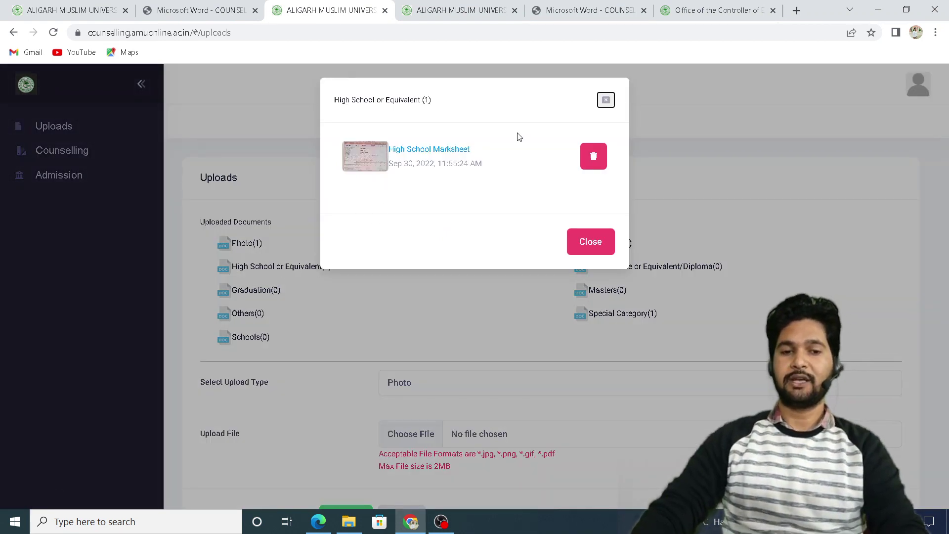
{"action": "left_click", "coordinate": [606, 100]}
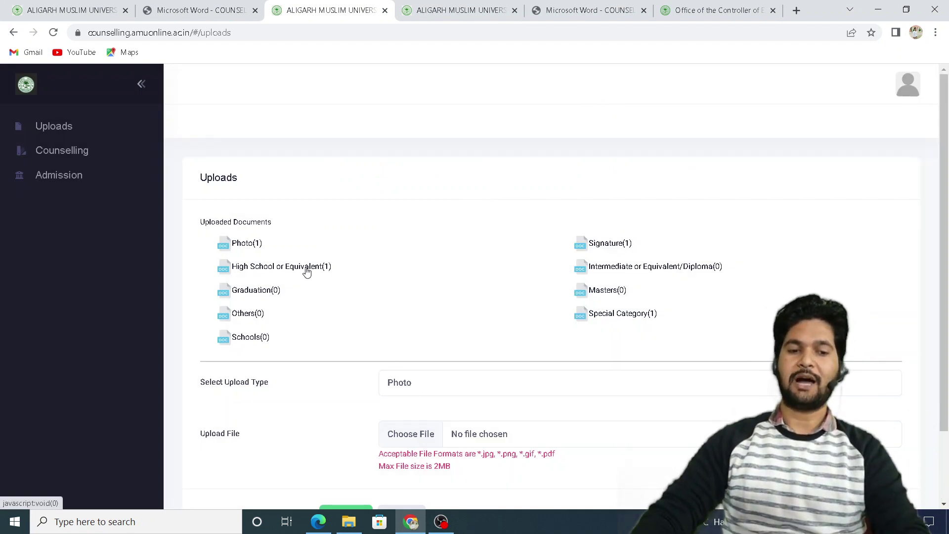
Set the upload type to High School or Equivalent and show the document name and file fields for it.
{"action": "left_click", "coordinate": [406, 385]}
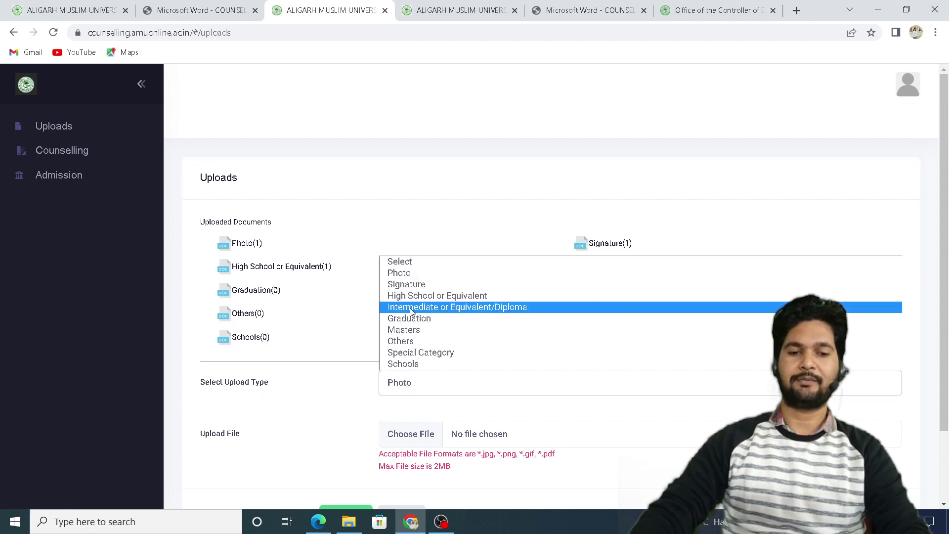
{"action": "left_click", "coordinate": [454, 297]}
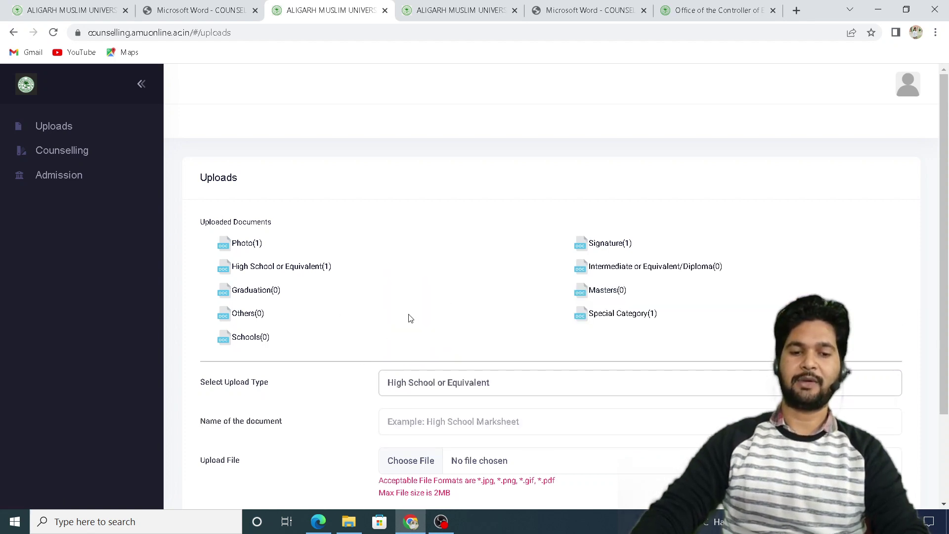
{"action": "scroll", "coordinate": [396, 378], "scroll_direction": "down", "scroll_amount": 2}
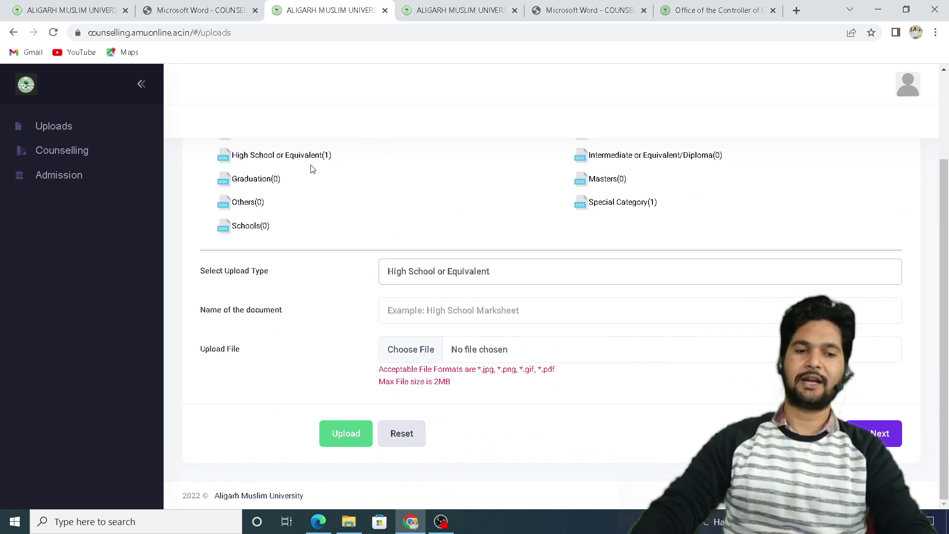
Examine the Uploaded Documents categories, including Special Category, together with the upload form's name, file format and size requirements.
{"action": "scroll", "coordinate": [313, 170], "scroll_direction": "up", "scroll_amount": 2}
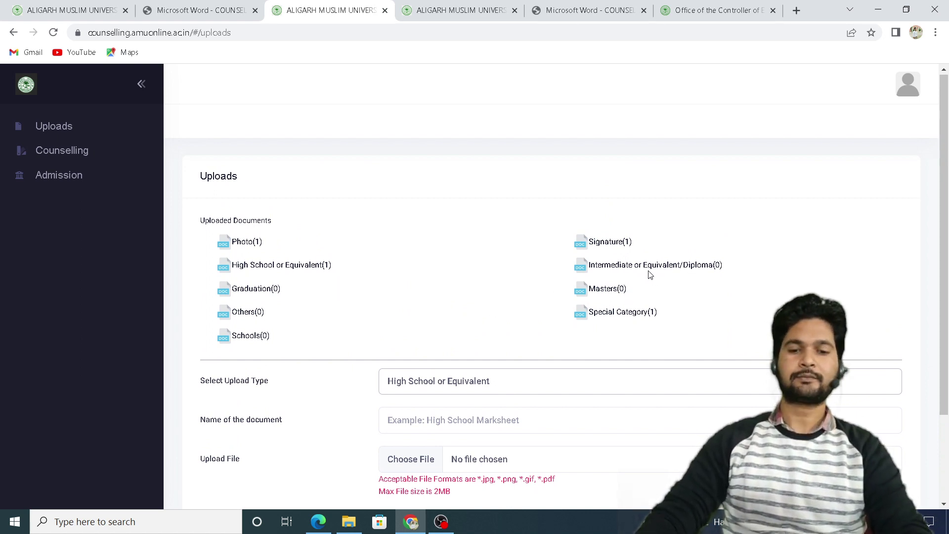
{"action": "scroll", "coordinate": [646, 276], "scroll_direction": "down", "scroll_amount": 2}
{"action": "scroll", "coordinate": [205, 208], "scroll_direction": "up", "scroll_amount": 2}
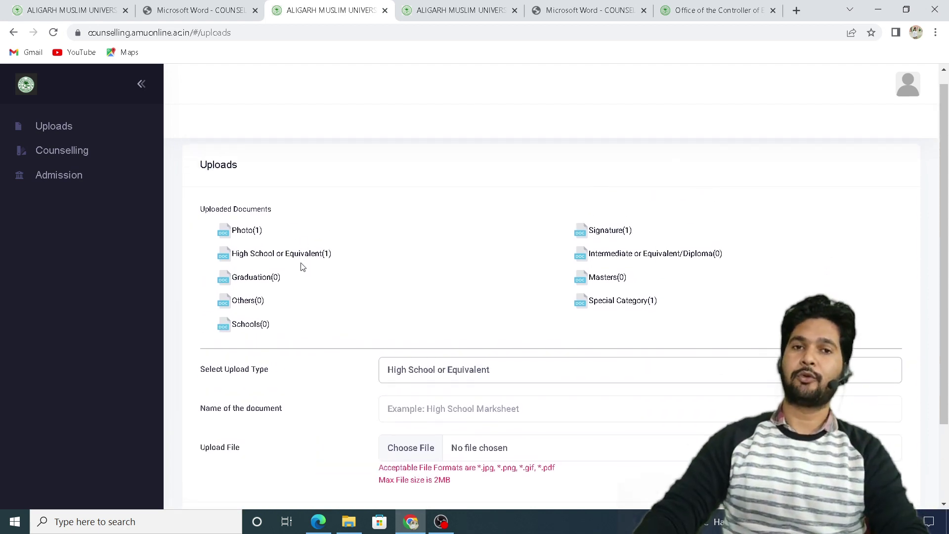
{"action": "scroll", "coordinate": [304, 261], "scroll_direction": "up", "scroll_amount": 1}
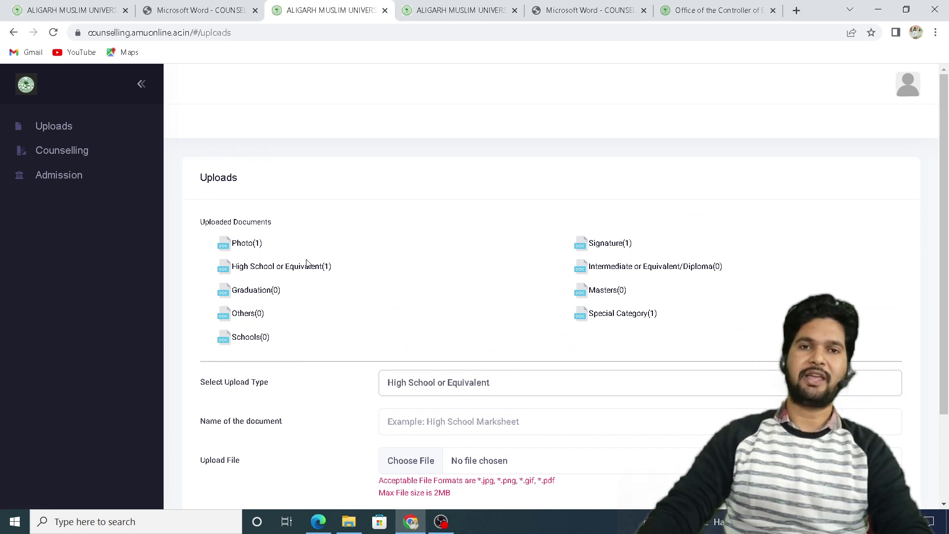
{"action": "scroll", "coordinate": [307, 262], "scroll_direction": "down", "scroll_amount": 2}
{"action": "scroll", "coordinate": [361, 183], "scroll_direction": "up", "scroll_amount": 2}
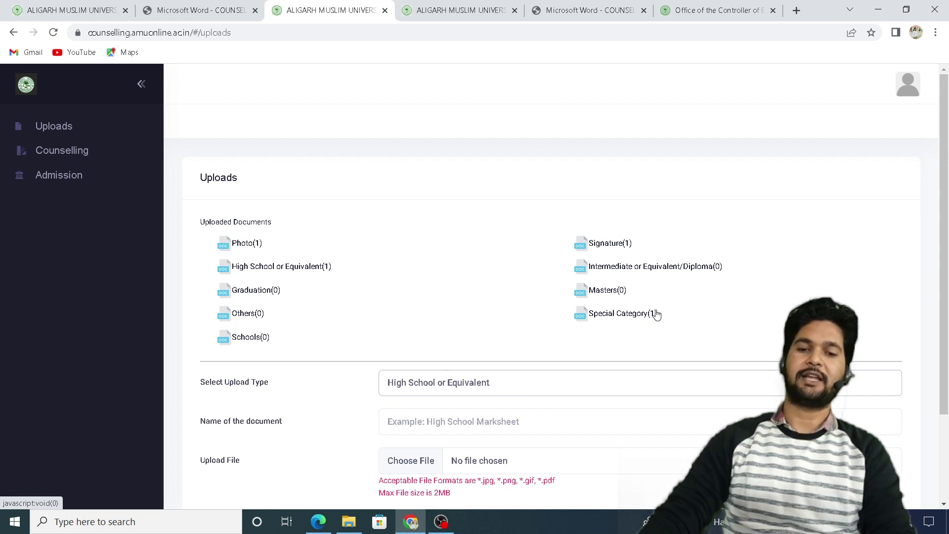
{"action": "scroll", "coordinate": [652, 314], "scroll_direction": "down", "scroll_amount": 1}
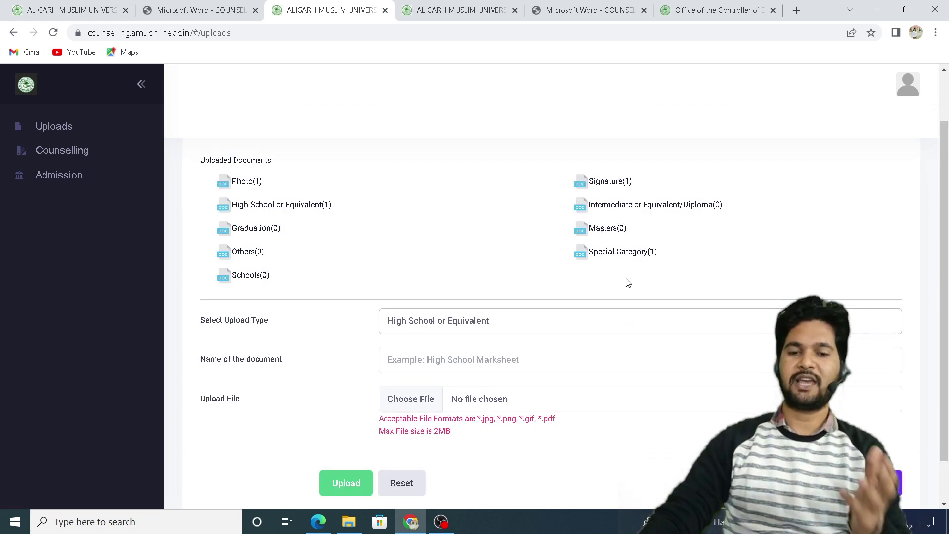
{"action": "scroll", "coordinate": [626, 278], "scroll_direction": "up", "scroll_amount": 1}
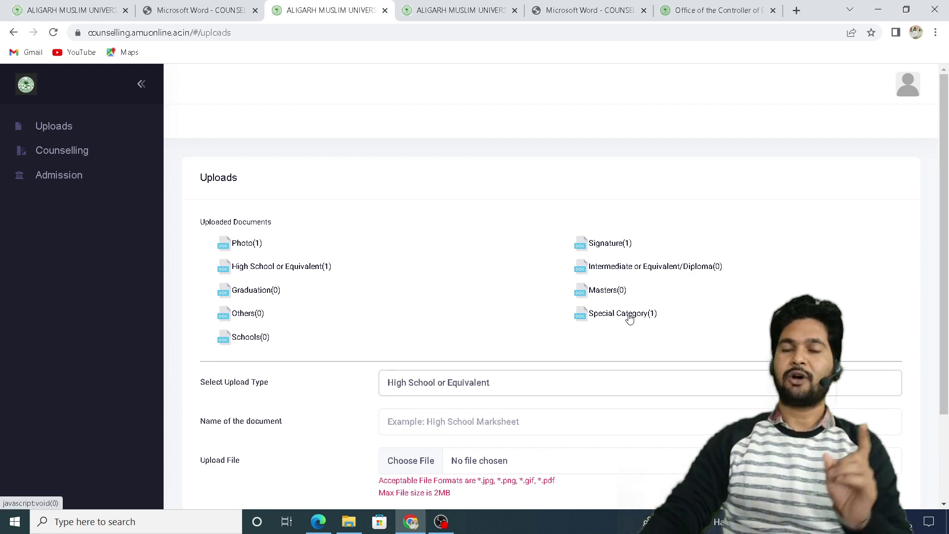
Open the AMU Controller of Exams site in a new tab and review the Proforma / Undertaking links under General Admissions.
{"action": "left_click", "coordinate": [796, 11]}
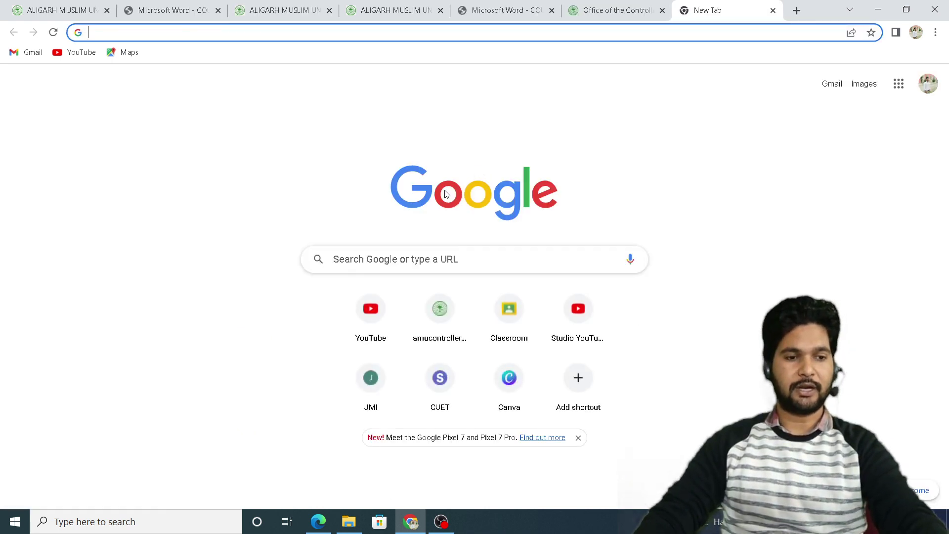
{"action": "left_click", "coordinate": [432, 330]}
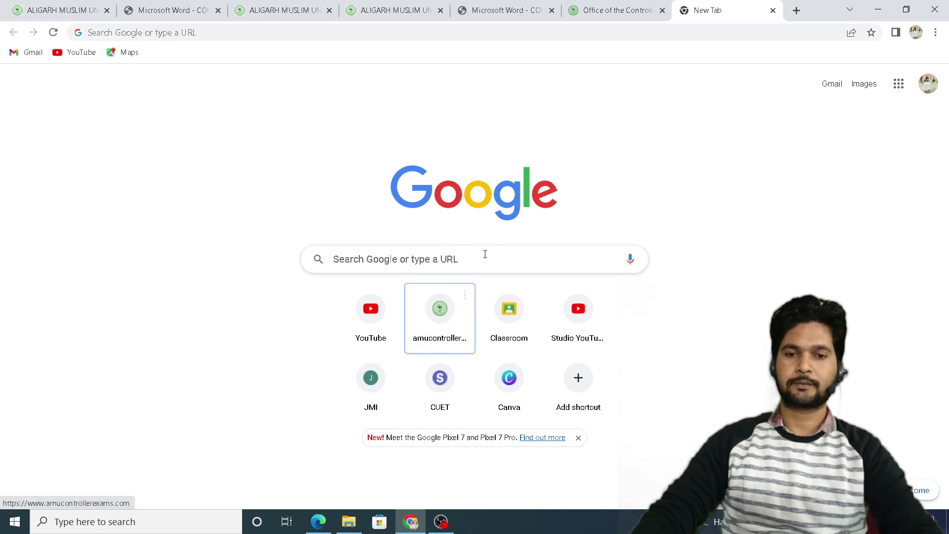
{"action": "left_click", "coordinate": [439, 308]}
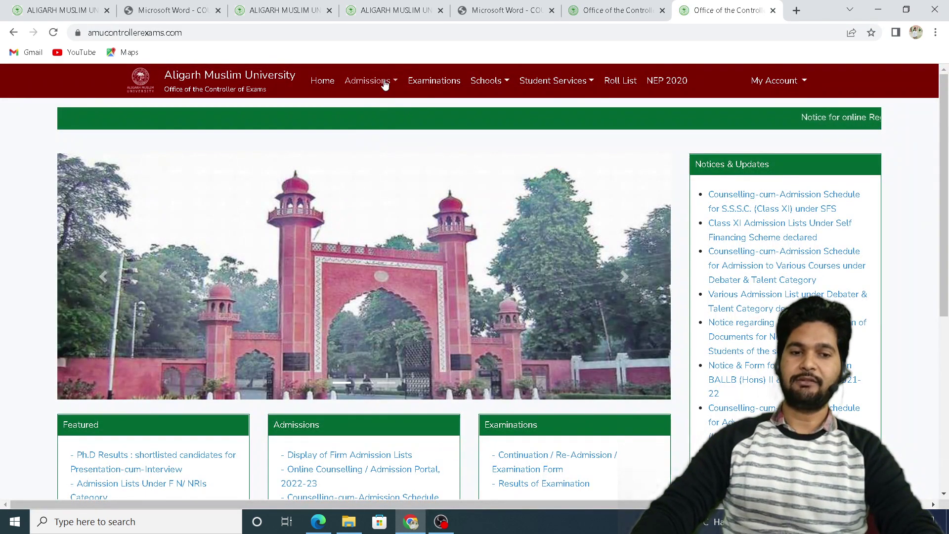
{"action": "left_click", "coordinate": [385, 83]}
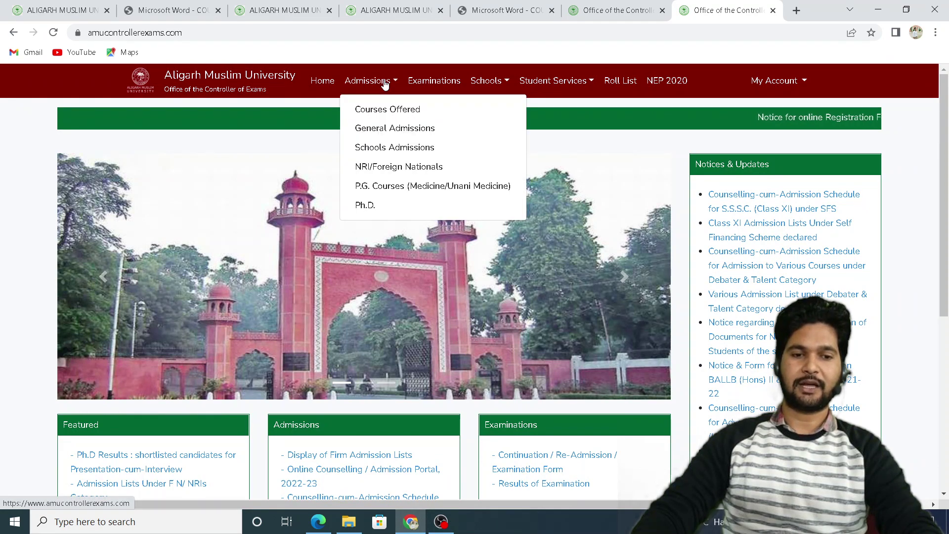
{"action": "left_click", "coordinate": [399, 128]}
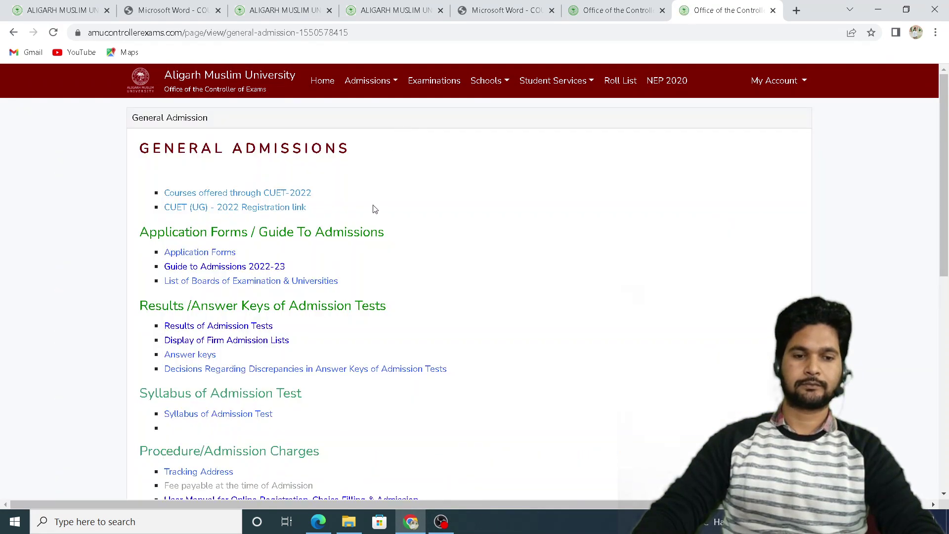
{"action": "scroll", "coordinate": [282, 276], "scroll_direction": "down", "scroll_amount": 5}
{"action": "scroll", "coordinate": [283, 276], "scroll_direction": "down", "scroll_amount": 2}
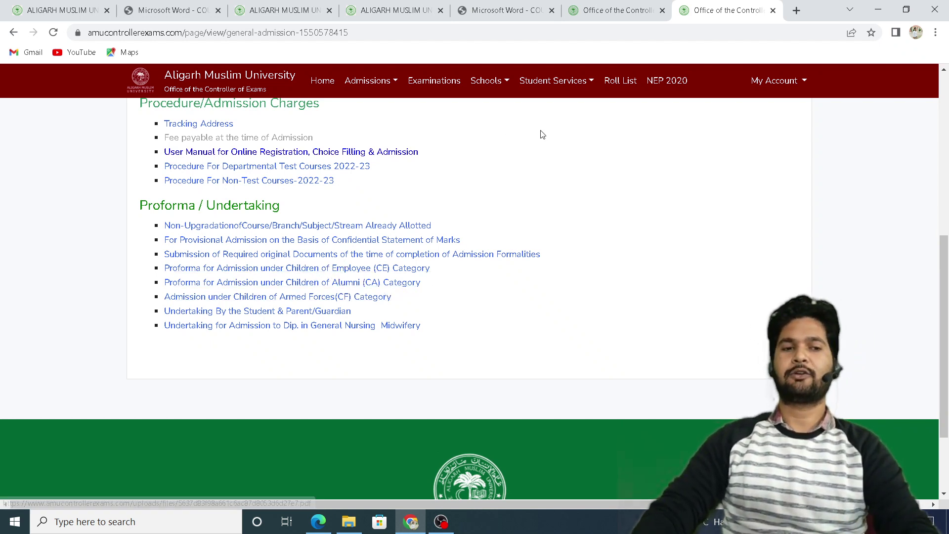
{"action": "scroll", "coordinate": [314, 102], "scroll_direction": "up", "scroll_amount": 2}
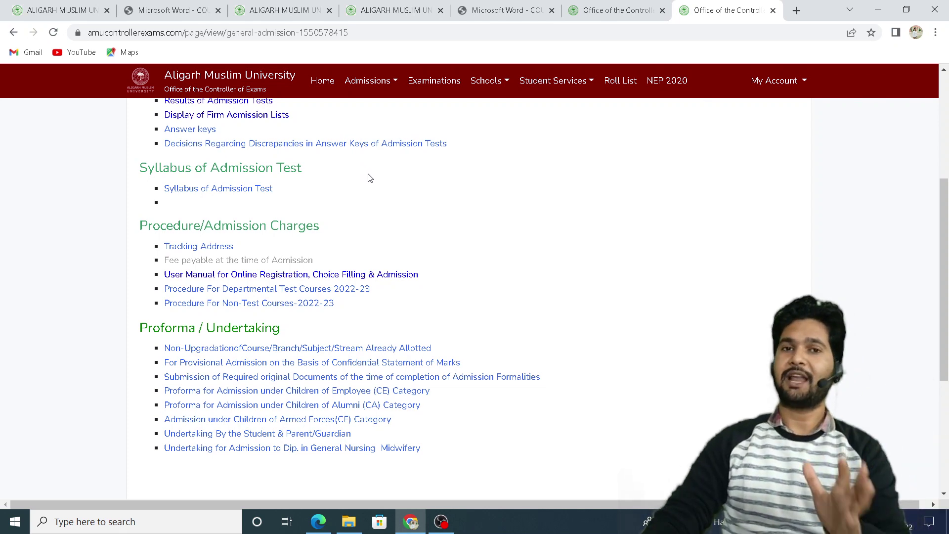
Return to the counselling portal's Uploads page, recheck the document categories, and open the Counselling section to view the application's entry.
{"action": "left_click", "coordinate": [292, 3]}
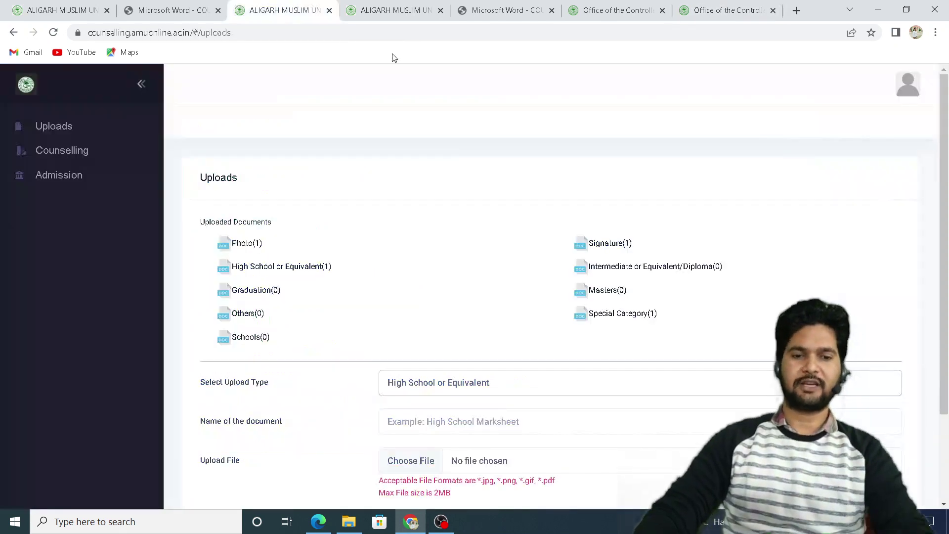
{"action": "scroll", "coordinate": [601, 306], "scroll_direction": "down", "scroll_amount": 2}
{"action": "scroll", "coordinate": [602, 305], "scroll_direction": "up", "scroll_amount": 2}
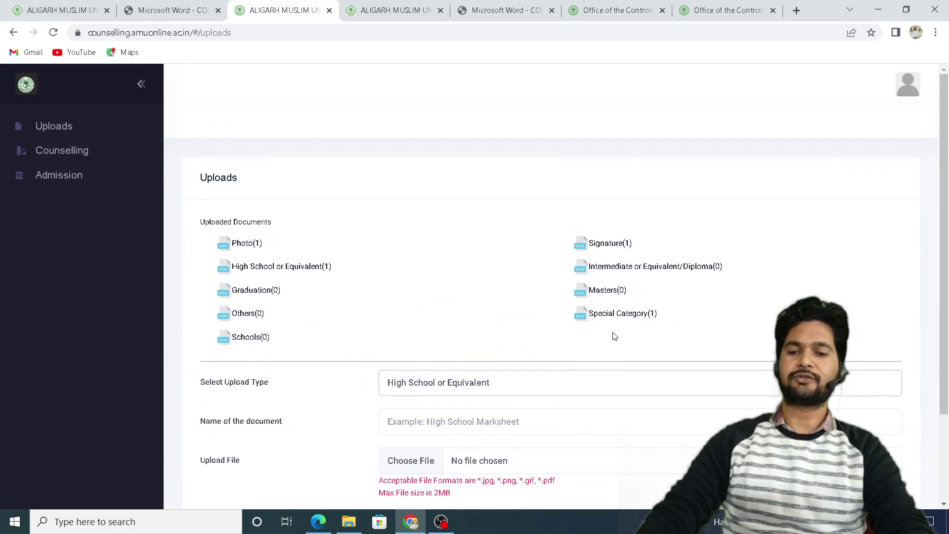
{"action": "scroll", "coordinate": [613, 334], "scroll_direction": "down", "scroll_amount": 2}
{"action": "scroll", "coordinate": [368, 300], "scroll_direction": "up", "scroll_amount": 2}
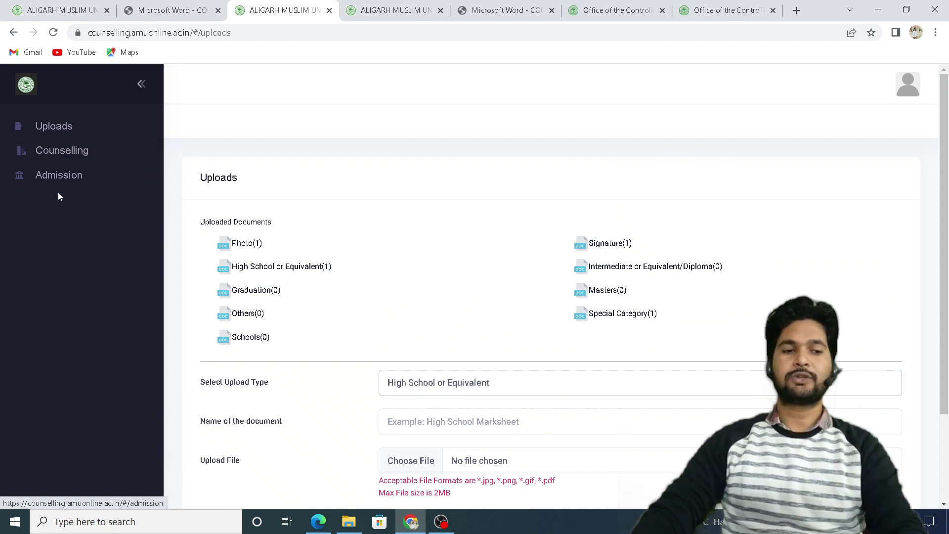
{"action": "left_click", "coordinate": [85, 155]}
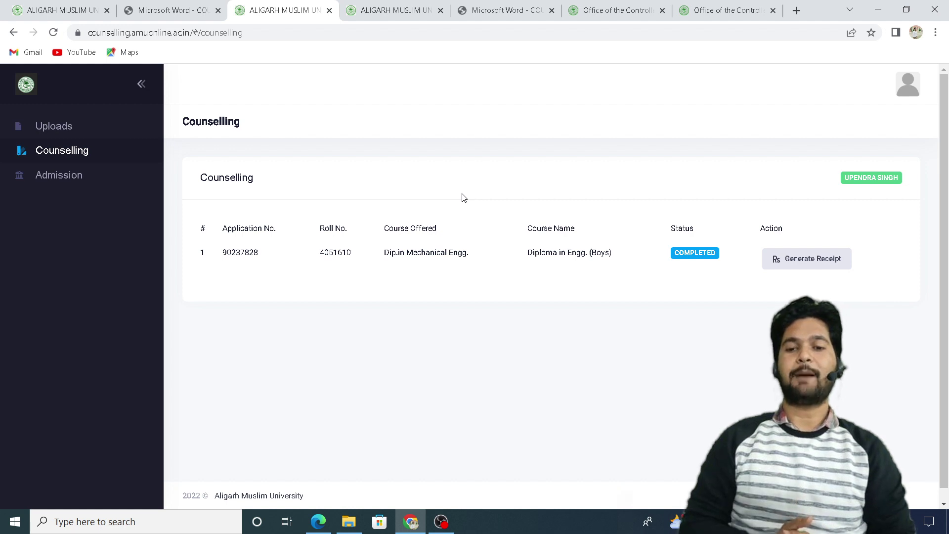
{"action": "scroll", "coordinate": [464, 198], "scroll_direction": "down", "scroll_amount": 1}
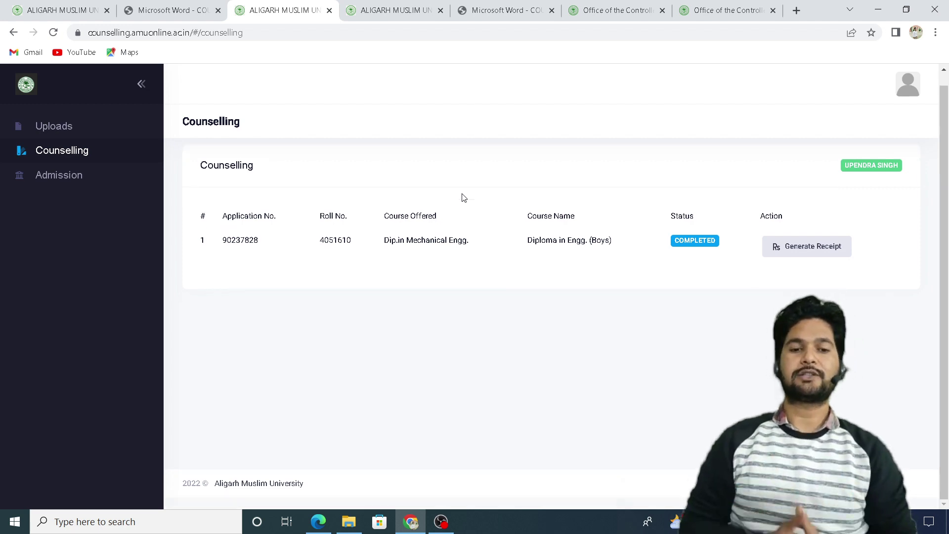